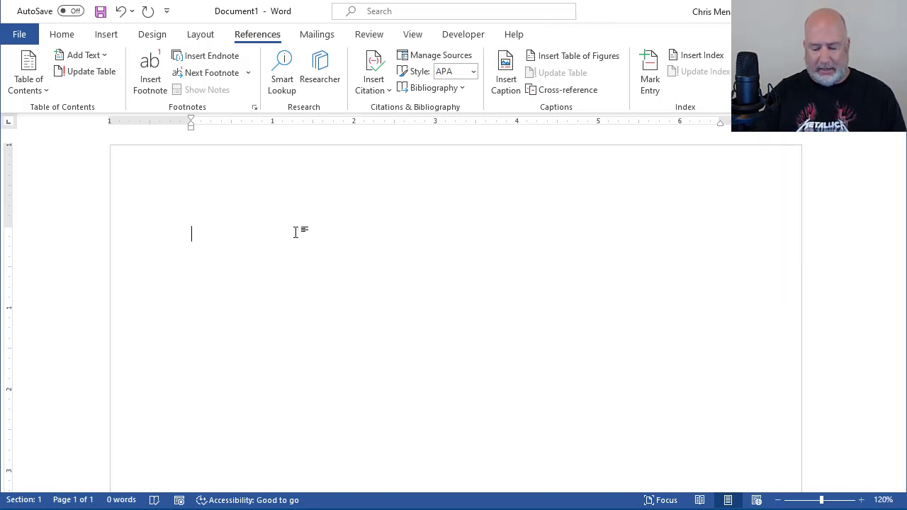
# Step: Generate seven paragraphs of seven sentences of sample text with =rand(7,7) and return to the document's beginning
pyautogui.write('=rand(')
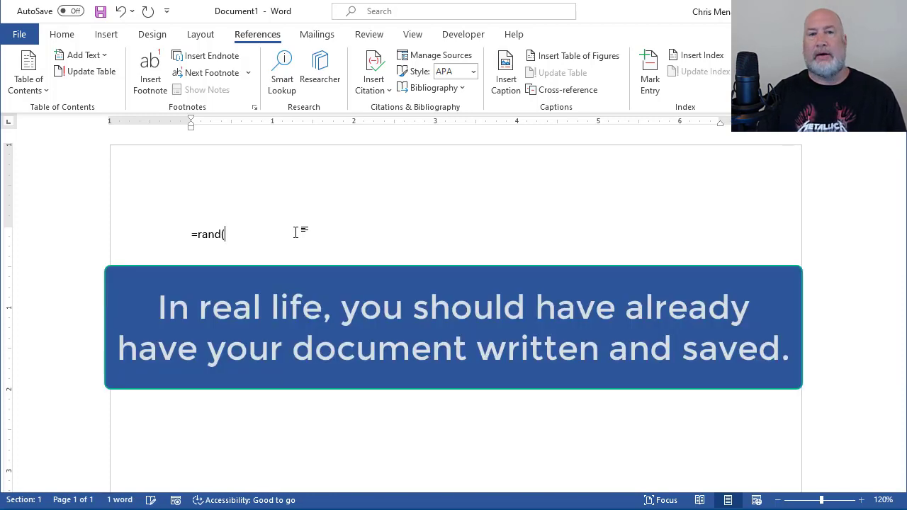
pyautogui.write('7,')
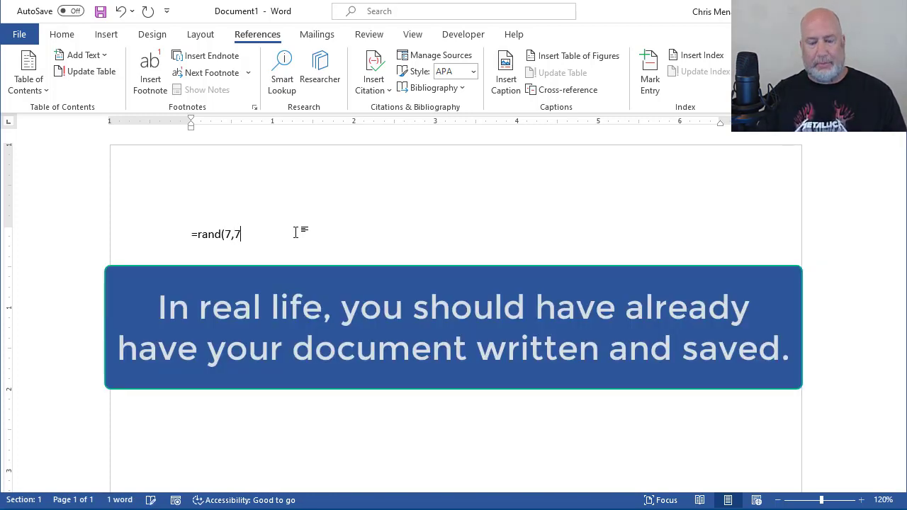
pyautogui.write('7)')
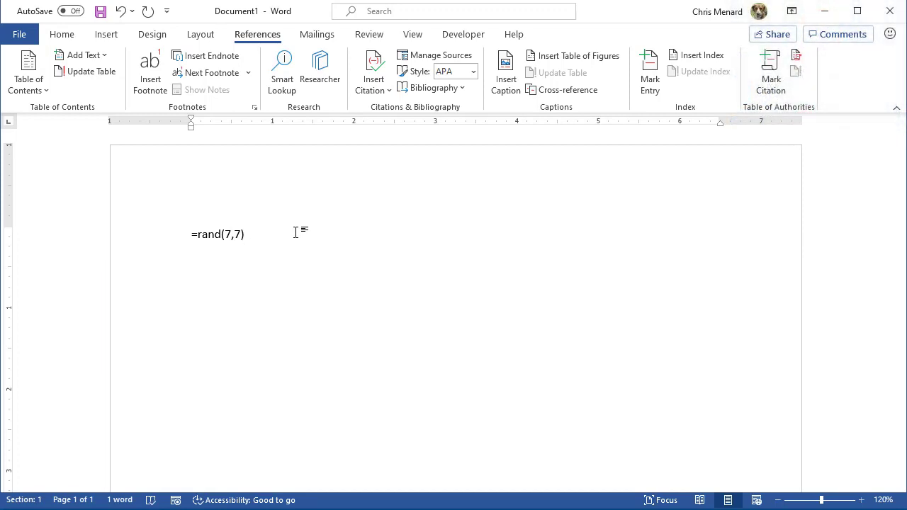
pyautogui.press('Return')
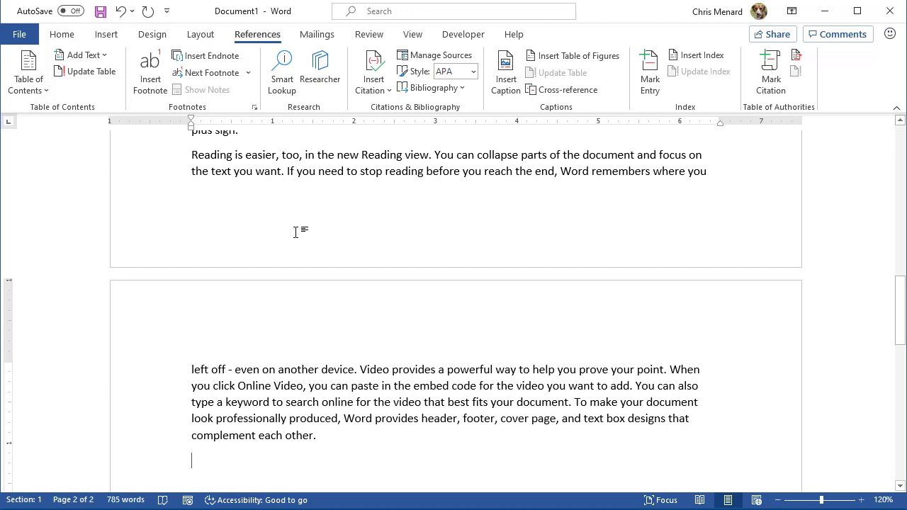
pyautogui.hotkey('ctrl', 'Home')
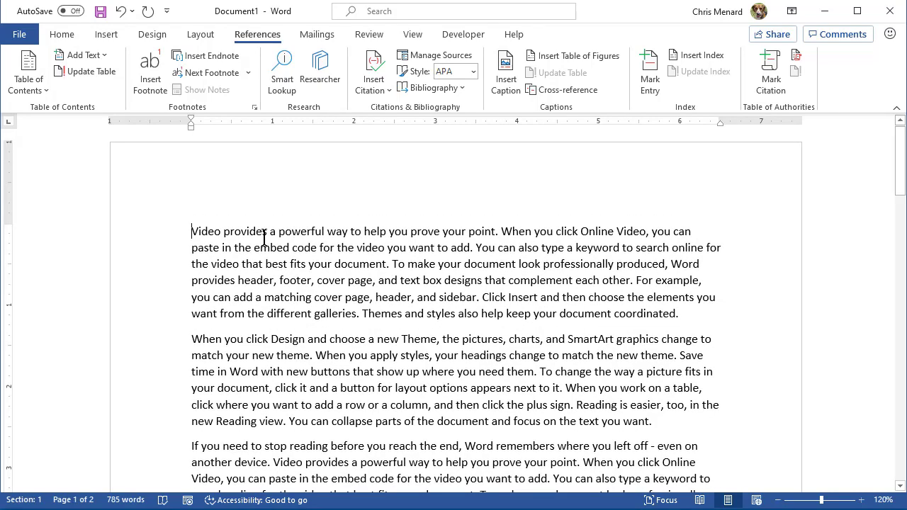
# Step: Add a new paragraph reading "Mercury" after the document's first paragraph
pyautogui.doubleClick(208, 231)
pyautogui.doubleClick(591, 338)
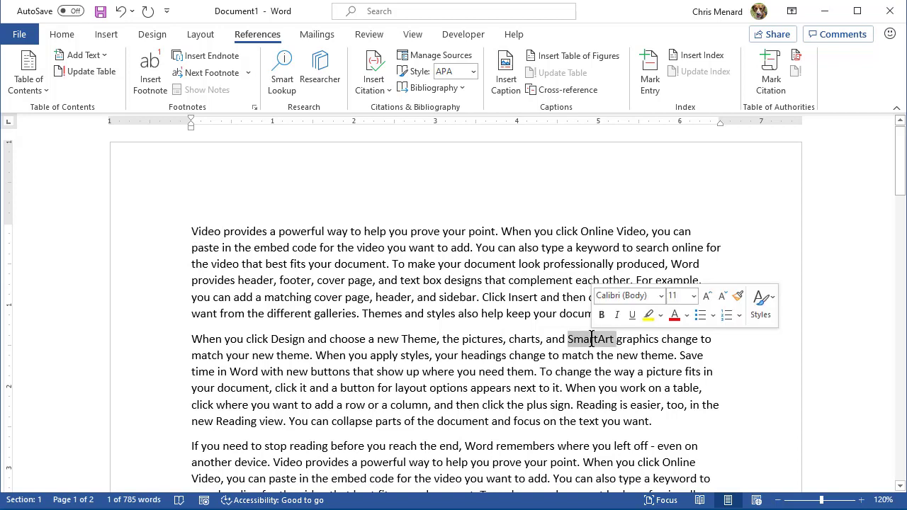
pyautogui.click(610, 313)
pyautogui.click(702, 314)
pyautogui.press('Return')
pyautogui.write('Mercury')
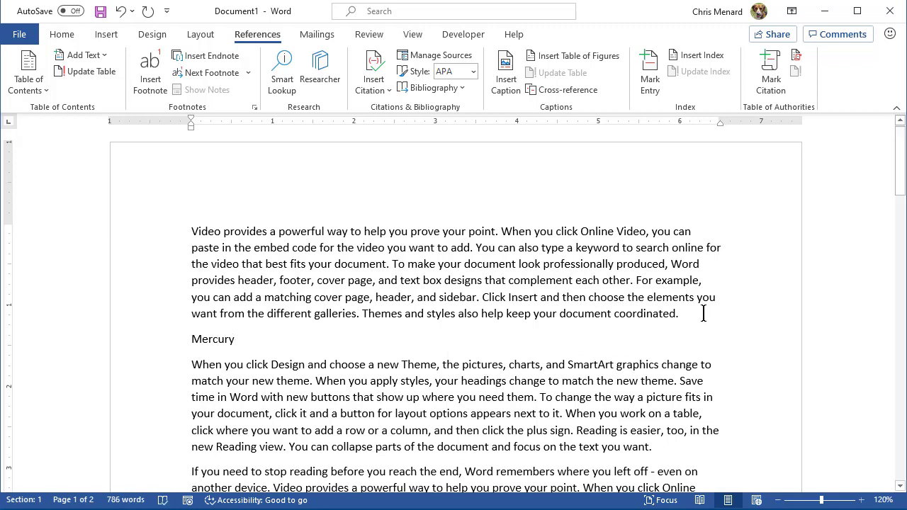
# Step: Append the word "Mars" to the end of the paragraph below the Mercury line
pyautogui.scroll(-3, 685, 324)
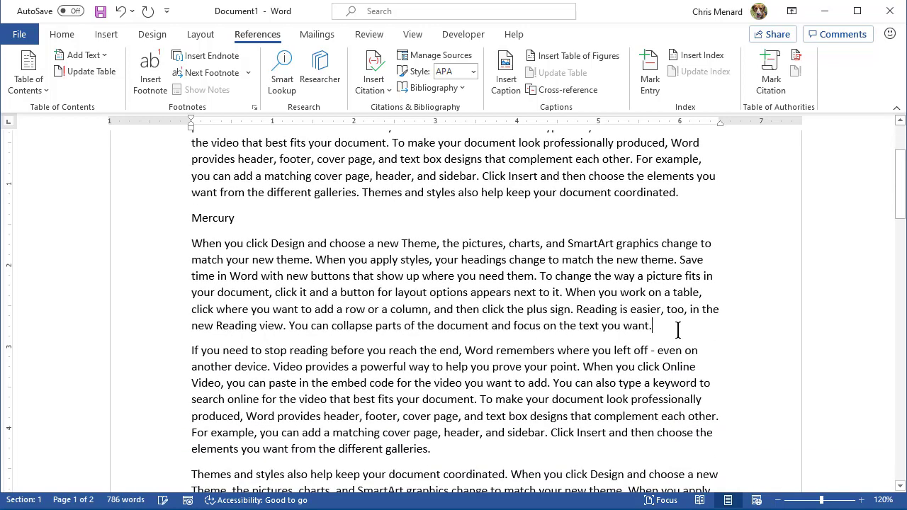
pyautogui.click(678, 330)
pyautogui.write('Mars')
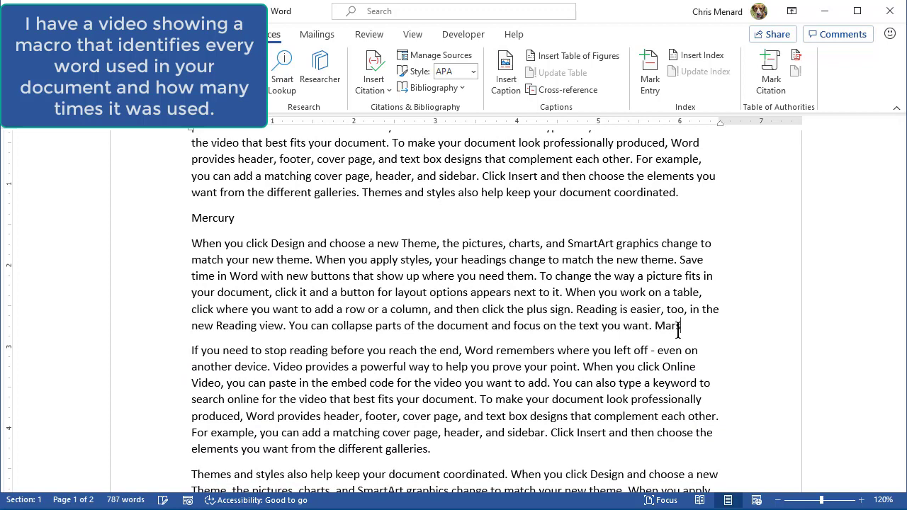
# Step: Append the words "Earth Venus" to the end of the paragraph that follows the one ending in Mars
pyautogui.scroll(-2, 608, 355)
pyautogui.scroll(-1, 607, 354)
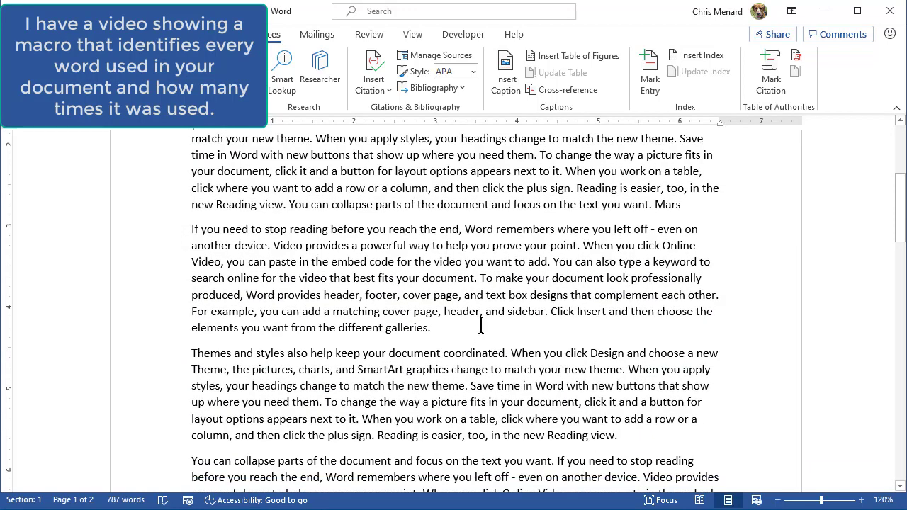
pyautogui.click(480, 328)
pyautogui.write('Earth Vens')
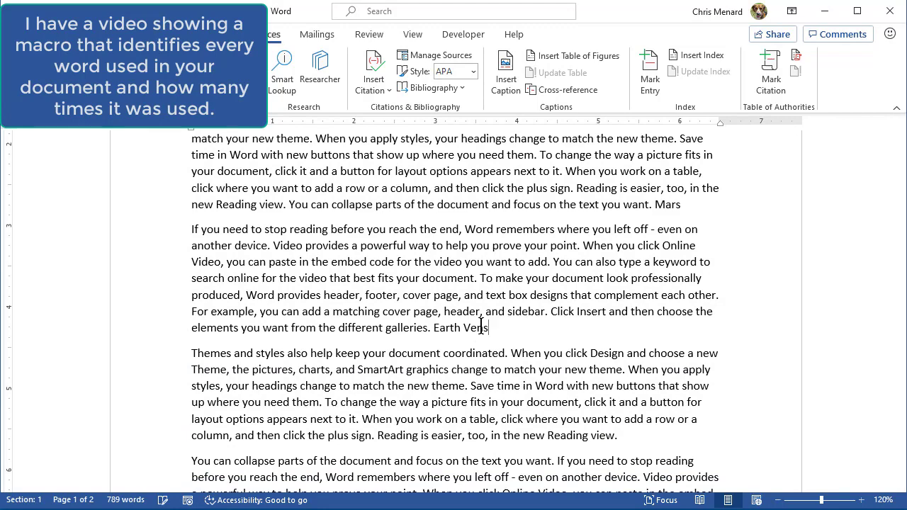
pyautogui.press('BackSpace')
pyautogui.write('us')
# Step: Add the lines "Mars" and "Earth" as separate paragraphs after the last paragraph of sample text on page 2
pyautogui.scroll(-15, 425, 376)
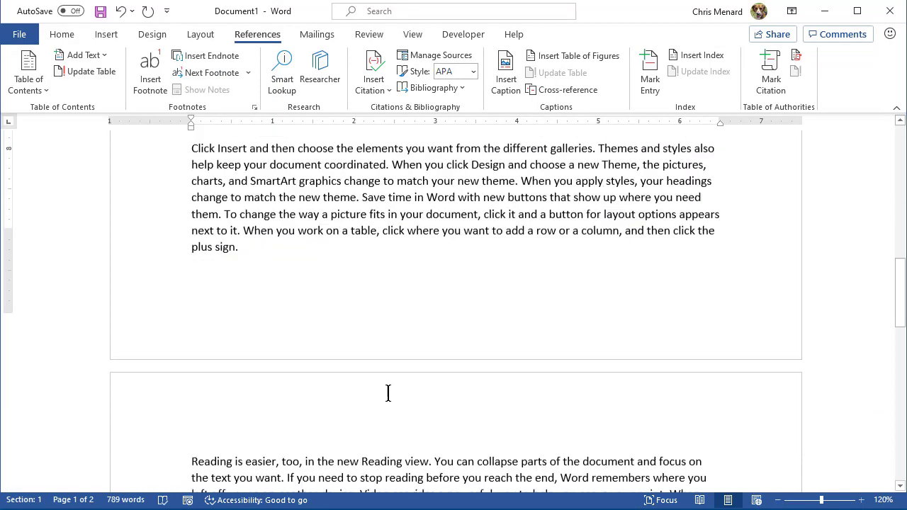
pyautogui.scroll(-1, 360, 425)
pyautogui.click(344, 389)
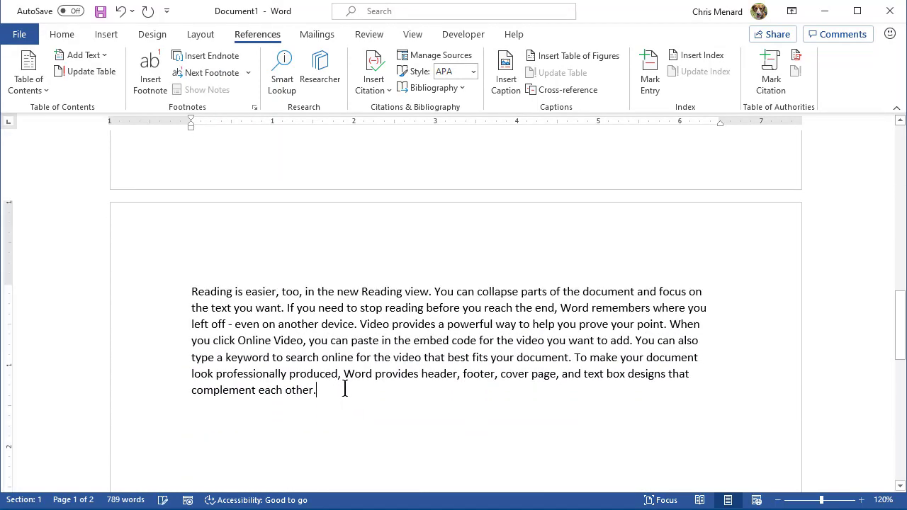
pyautogui.press('Return')
pyautogui.write('Mars')
pyautogui.press('Return')
pyautogui.write('Earth')
pyautogui.press('Return')
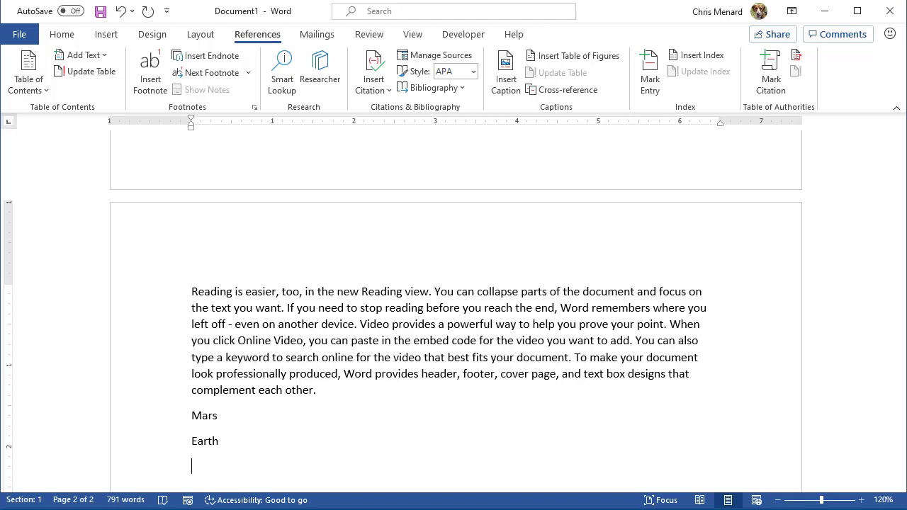
# Step: Insert a page break at the end of the document and enter "Earth" and "Mars" as separate lines on the new page
pyautogui.hotkey('ctrl', 'Return')
pyautogui.write('Earth')
pyautogui.press('Return')
pyautogui.write('Mars')
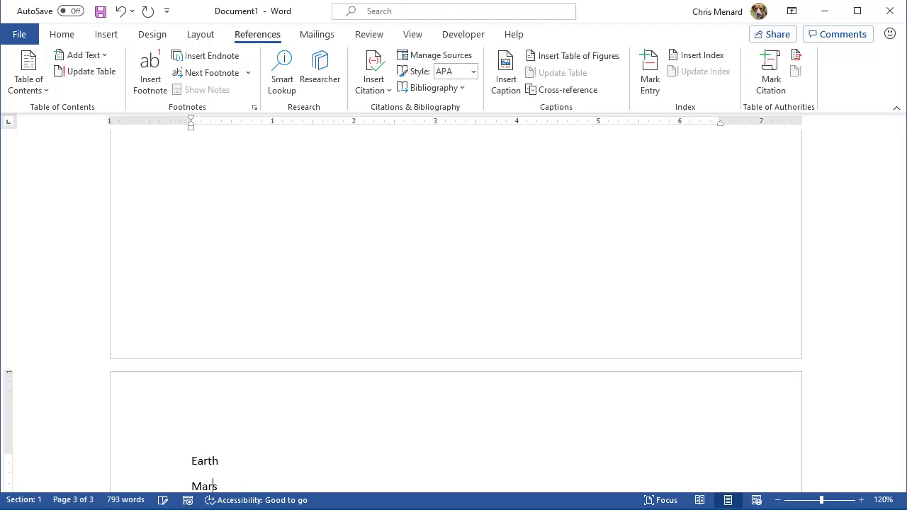
pyautogui.press('Return')
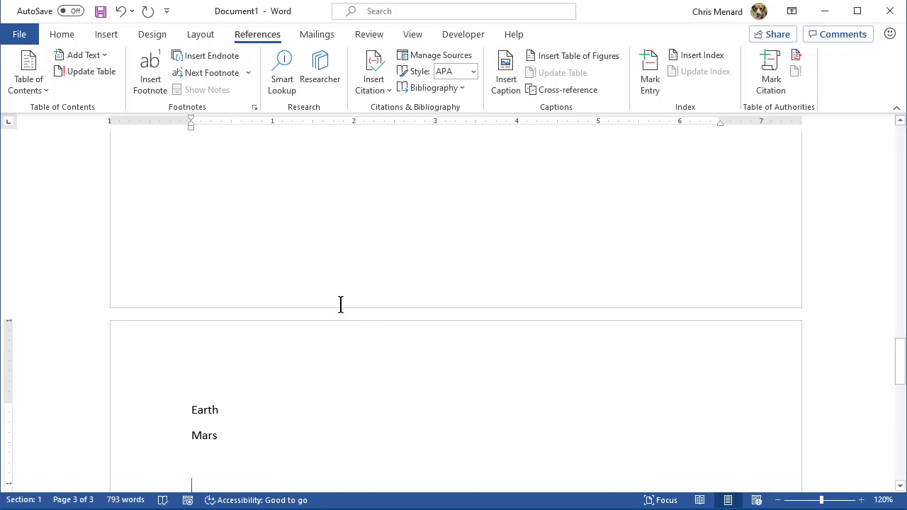
pyautogui.click(100, 11)
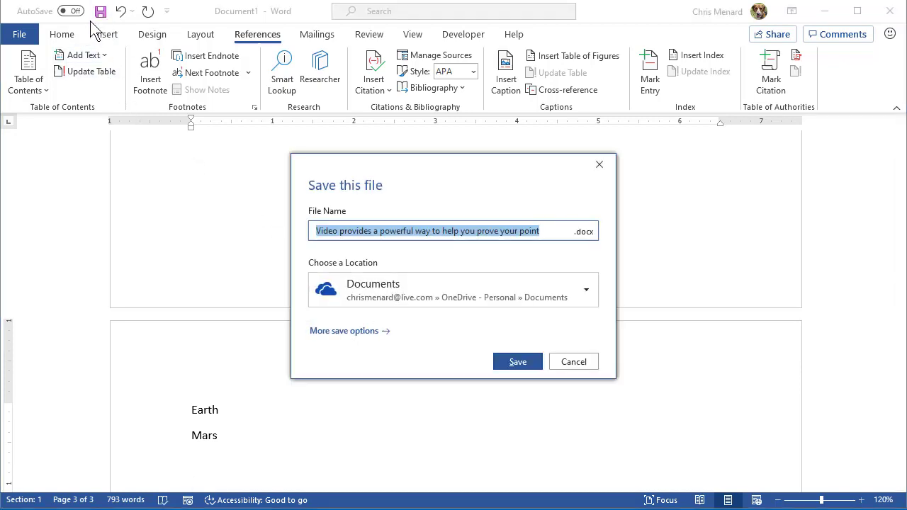
pyautogui.click(575, 362)
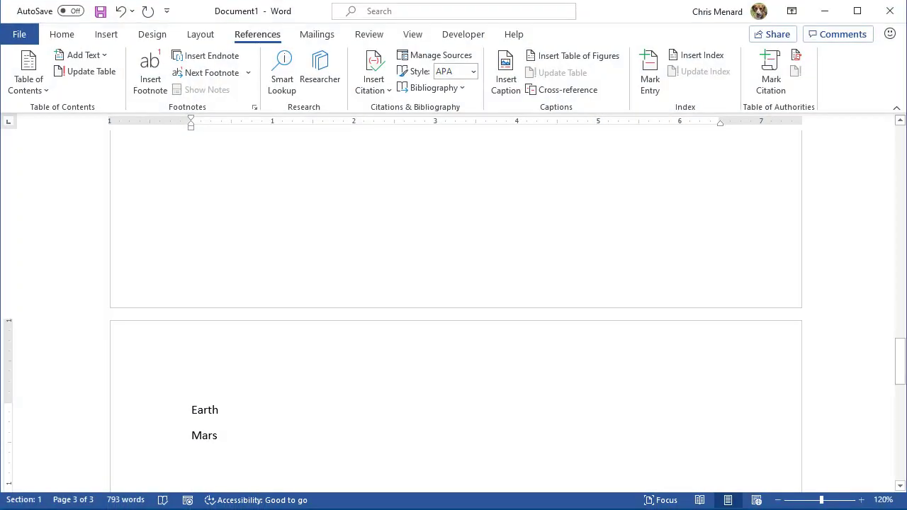
# Step: Open the recent document concordance_flie.docx and maximize its window
pyautogui.click(22, 37)
pyautogui.click(25, 125)
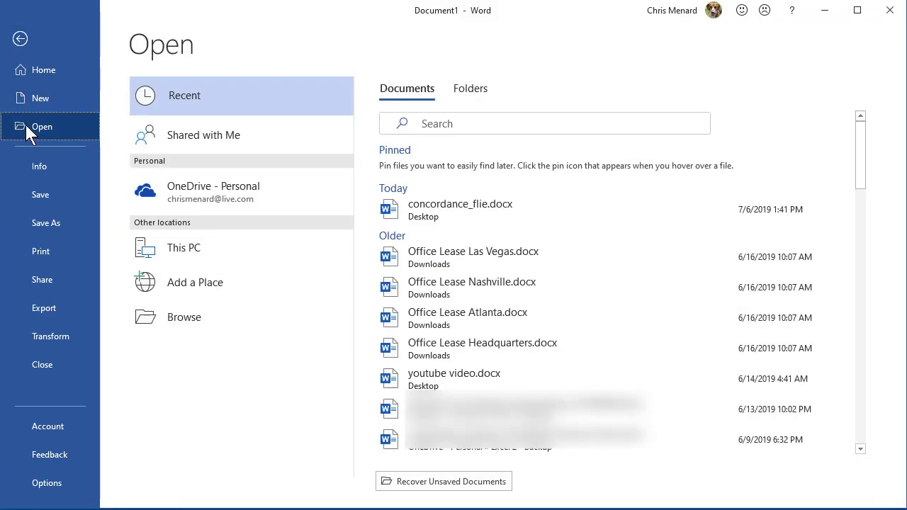
pyautogui.click(437, 208)
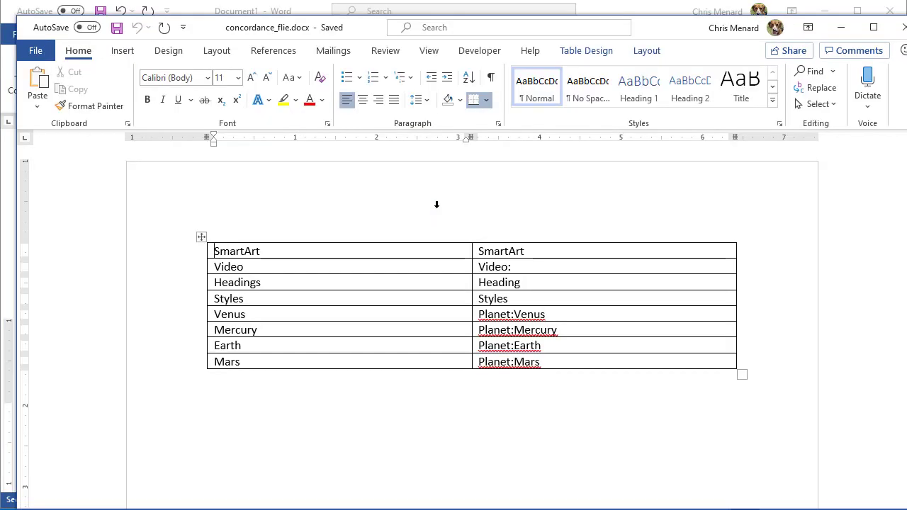
pyautogui.doubleClick(378, 34)
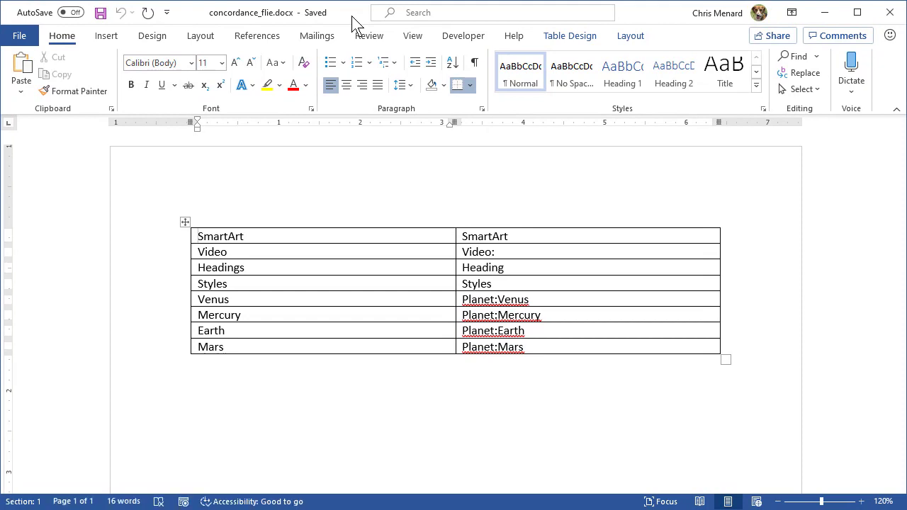
pyautogui.click(108, 41)
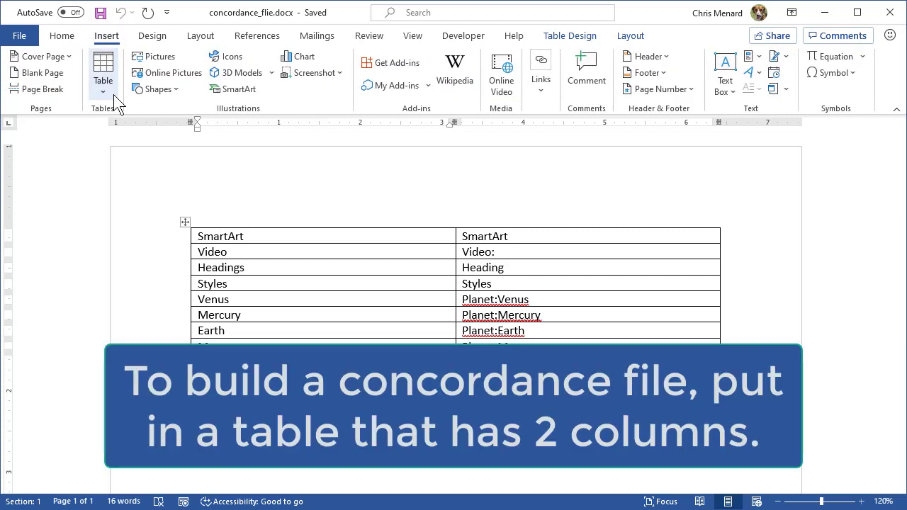
pyautogui.click(113, 94)
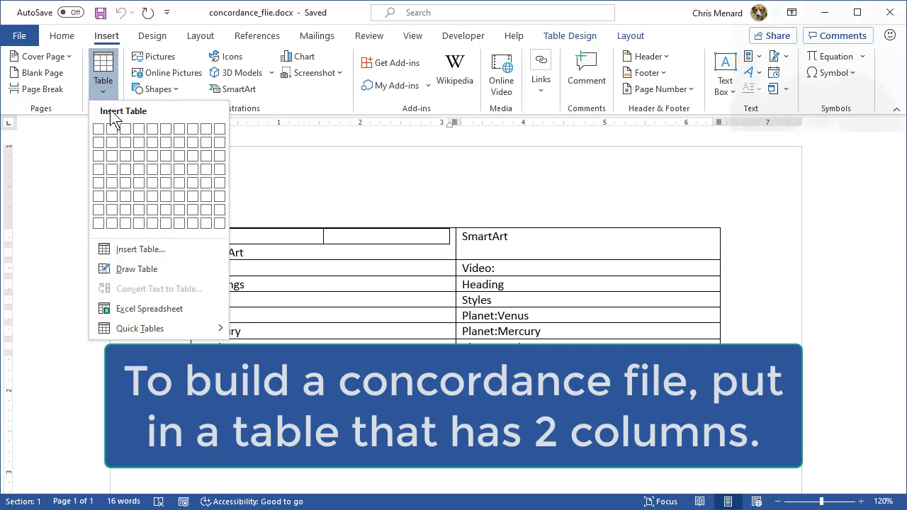
pyautogui.click(105, 81)
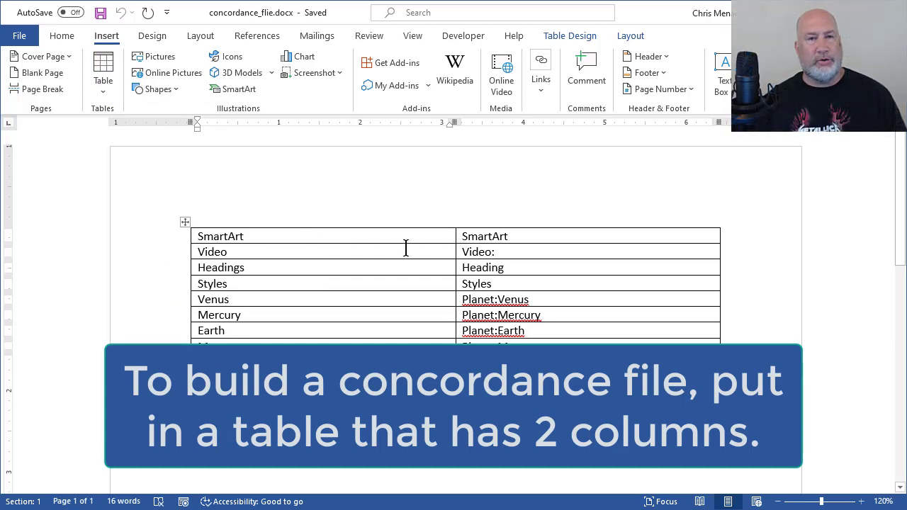
# Step: Save the concordance document and switch back to the beginning of the sample text document
pyautogui.click(296, 238)
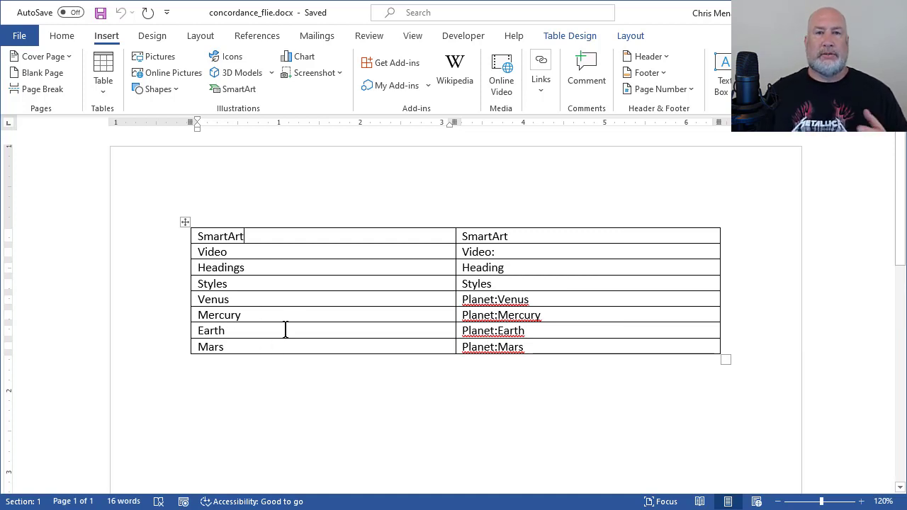
pyautogui.click(103, 18)
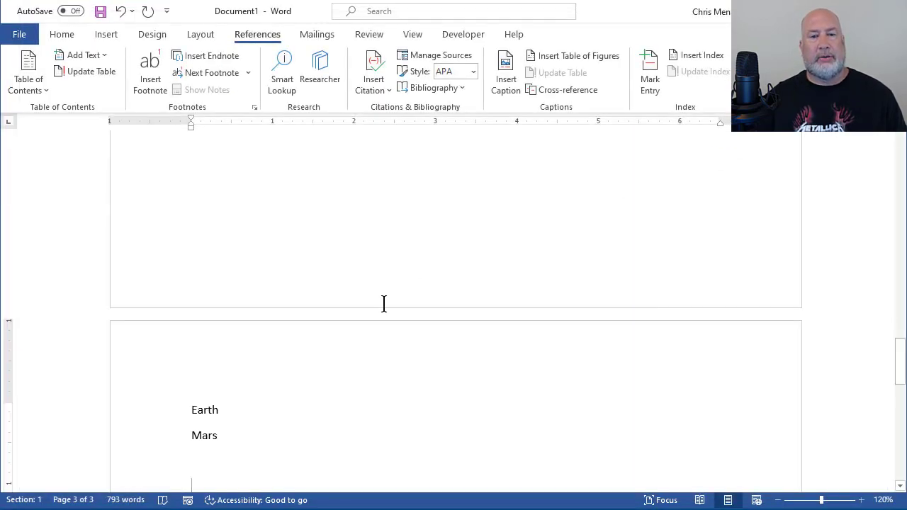
pyautogui.scroll(10, 382, 304)
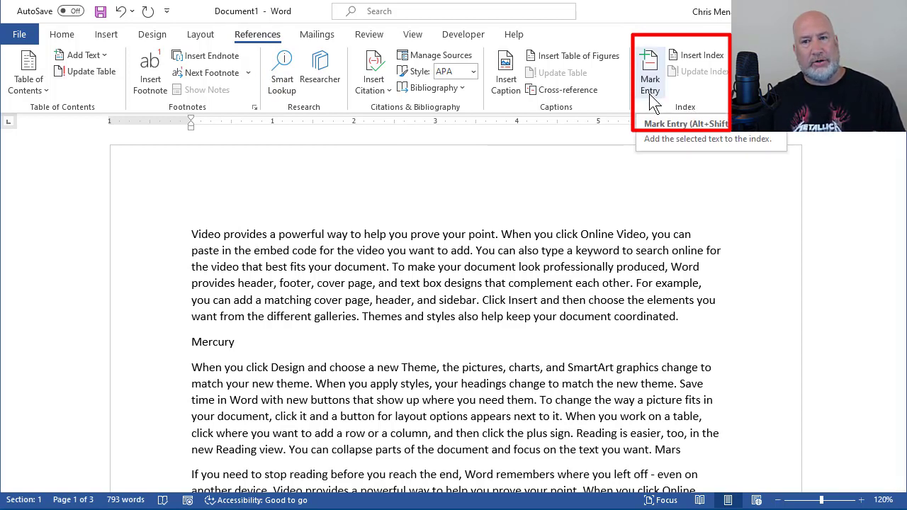
# Step: AutoMark the document's index entries using concordance_flie.docx from the Desktop as the concordance file
pyautogui.click(703, 58)
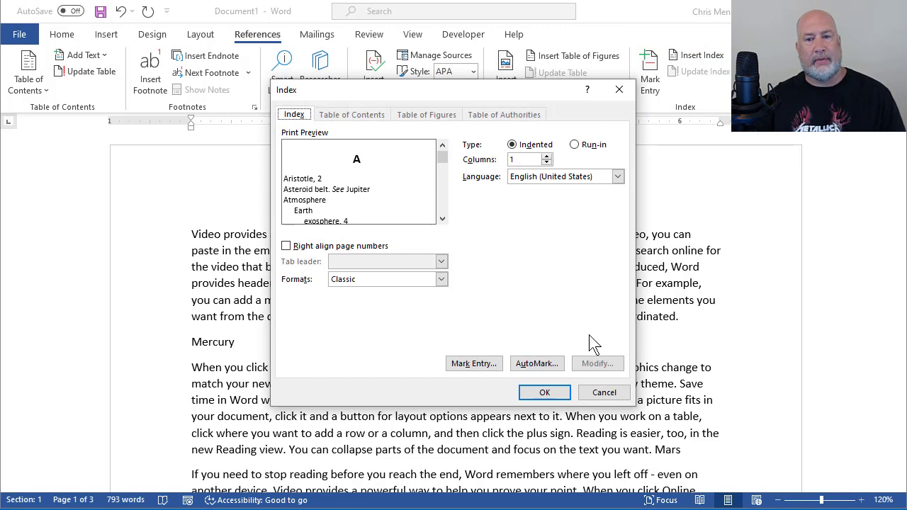
pyautogui.click(544, 363)
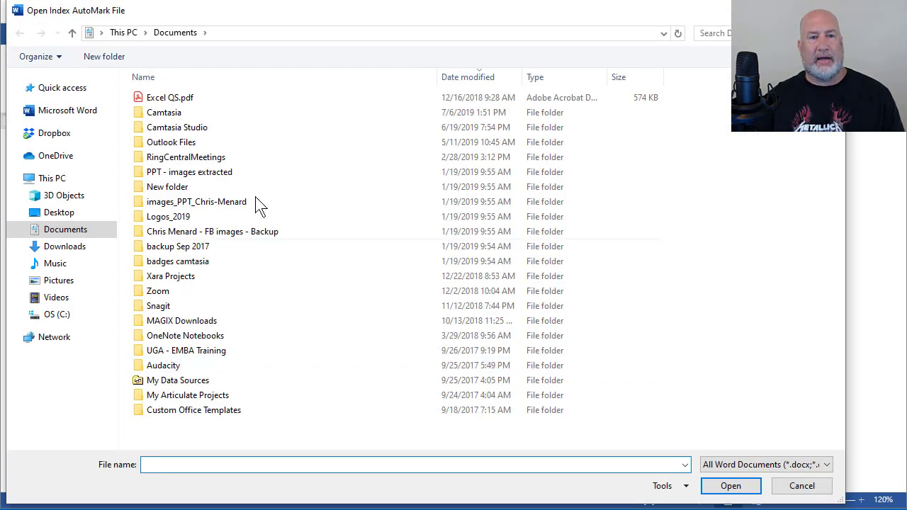
pyautogui.click(59, 213)
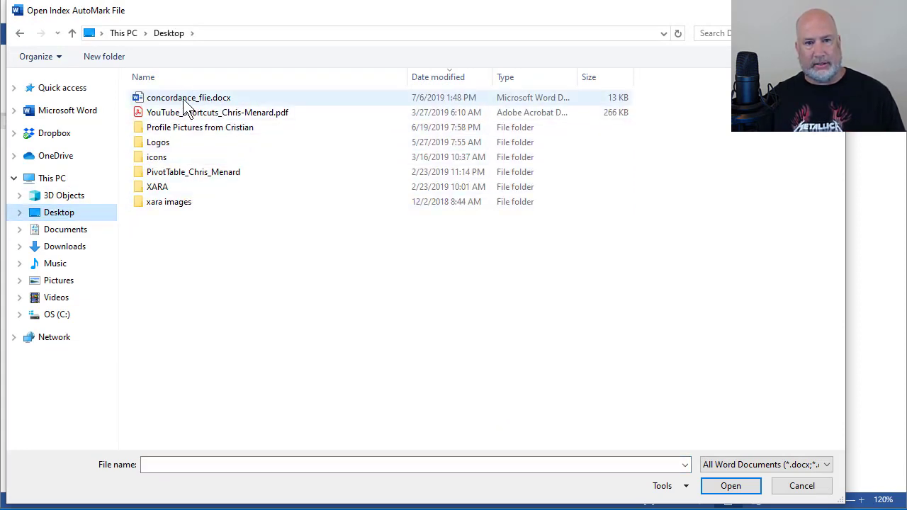
pyautogui.click(185, 100)
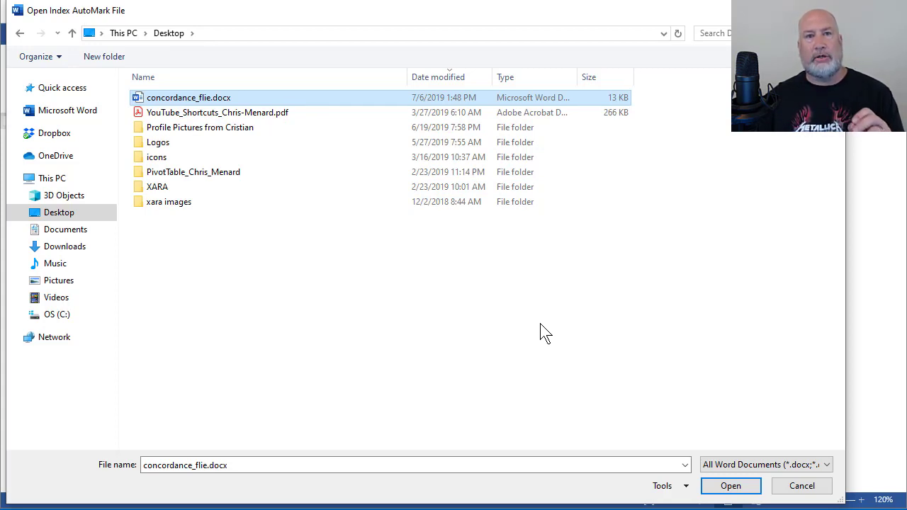
pyautogui.click(730, 486)
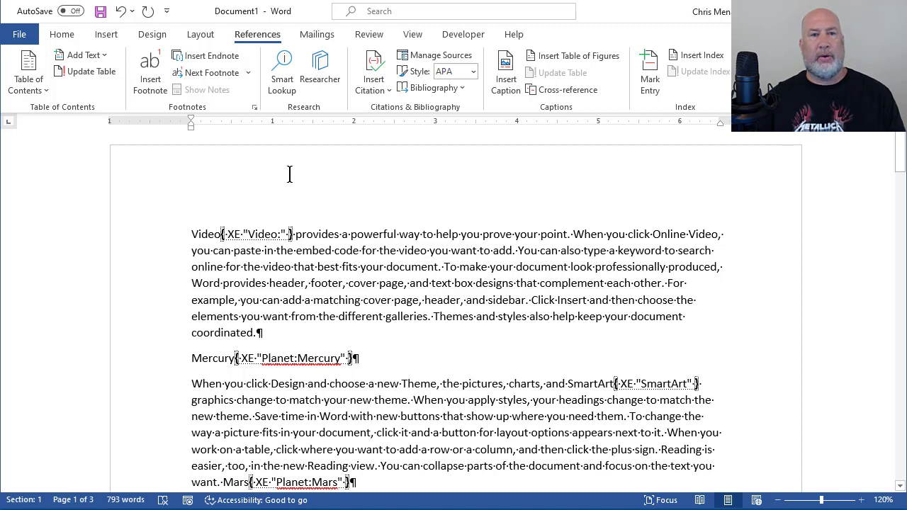
# Step: Toggle the formatting marks on and off to check the index entry fields, leaving the marks hidden
pyautogui.click(59, 34)
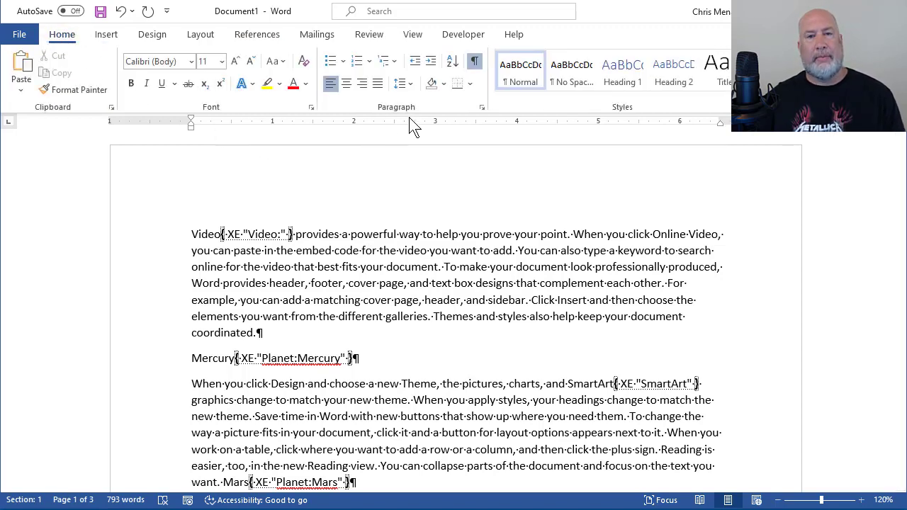
pyautogui.click(474, 63)
pyautogui.click(474, 63)
pyautogui.click(474, 63)
pyautogui.click(474, 63)
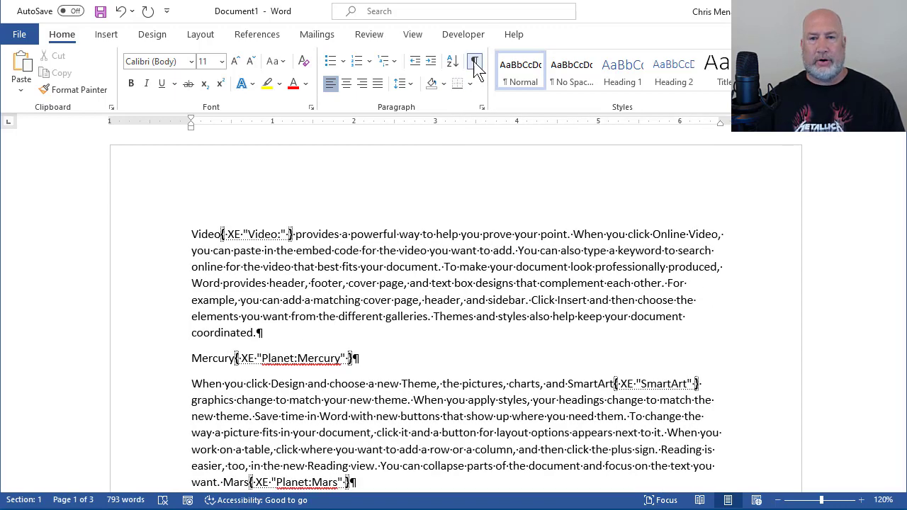
pyautogui.click(476, 63)
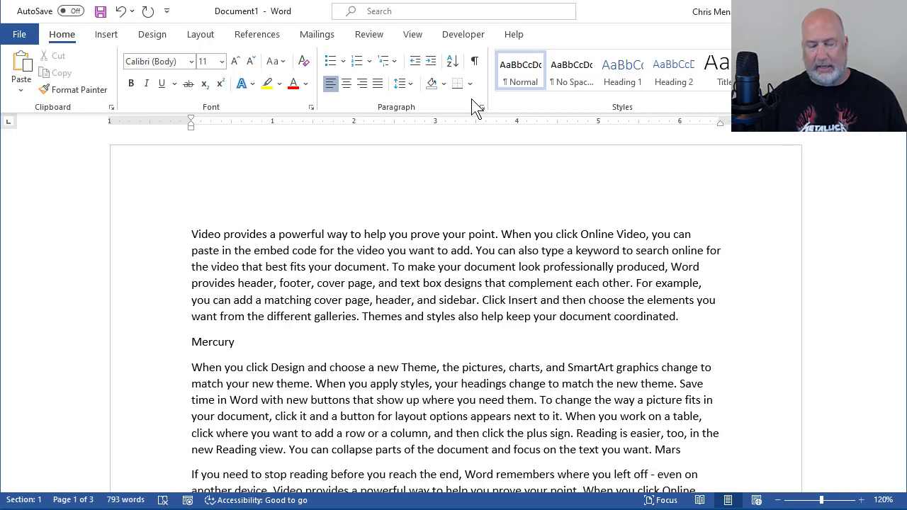
# Step: Insert a page break at the very end of the document to start a new page for the index
pyautogui.hotkey('ctrl', 'End')
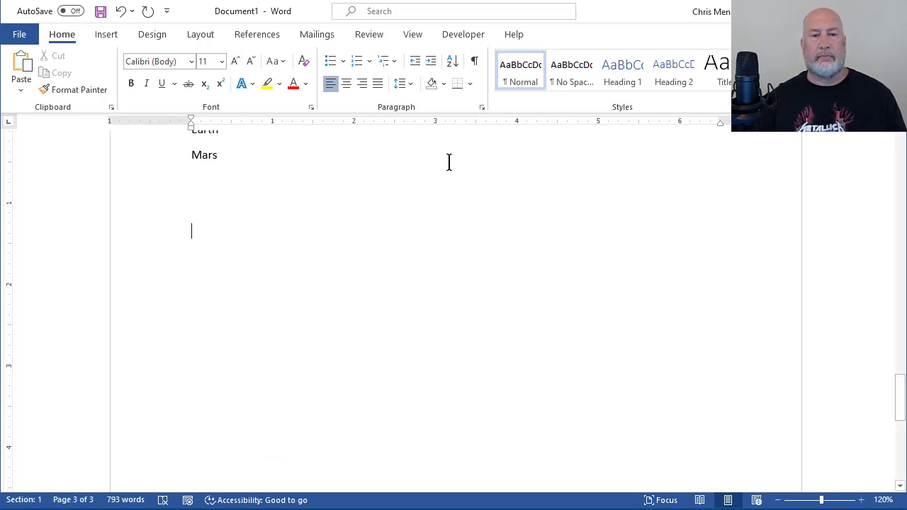
pyautogui.scroll(3, 449, 162)
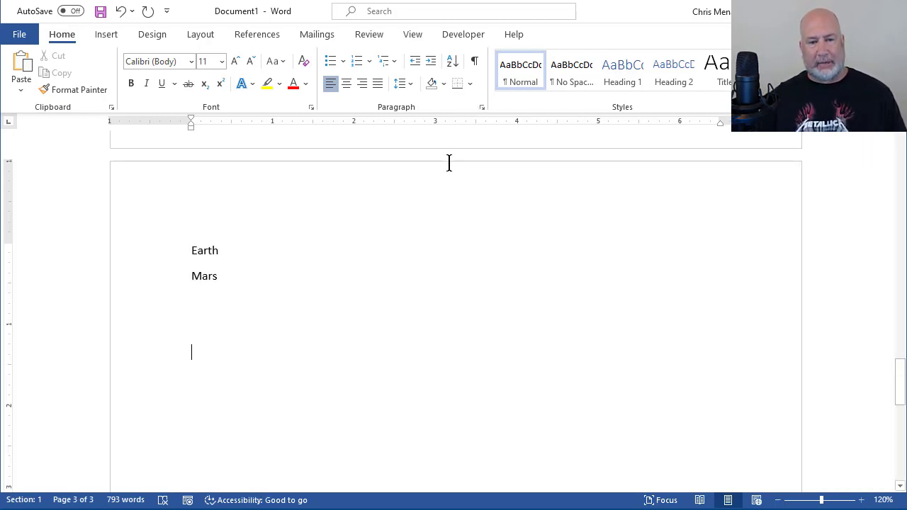
pyautogui.hotkey('ctrl', 'Return')
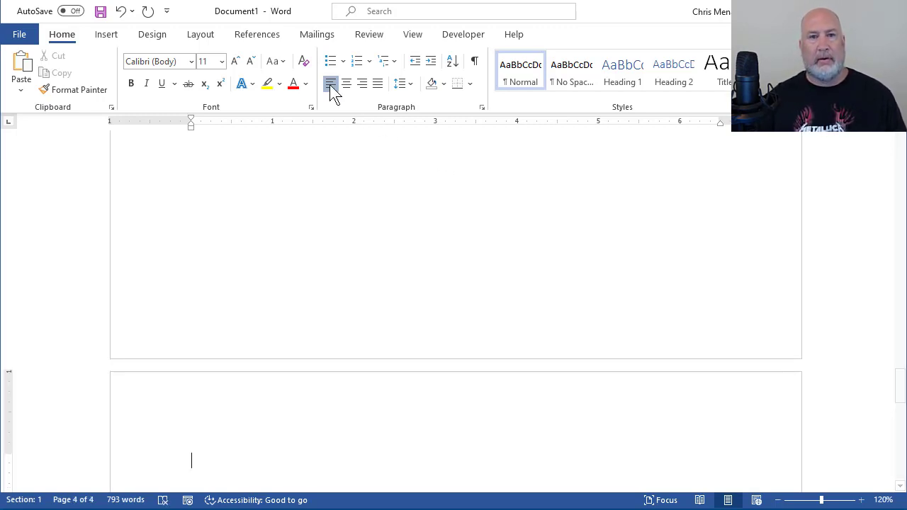
# Step: Open the index settings and preview the From template, Classic, Fancy and Modern formats, settling on Classic
pyautogui.click(260, 35)
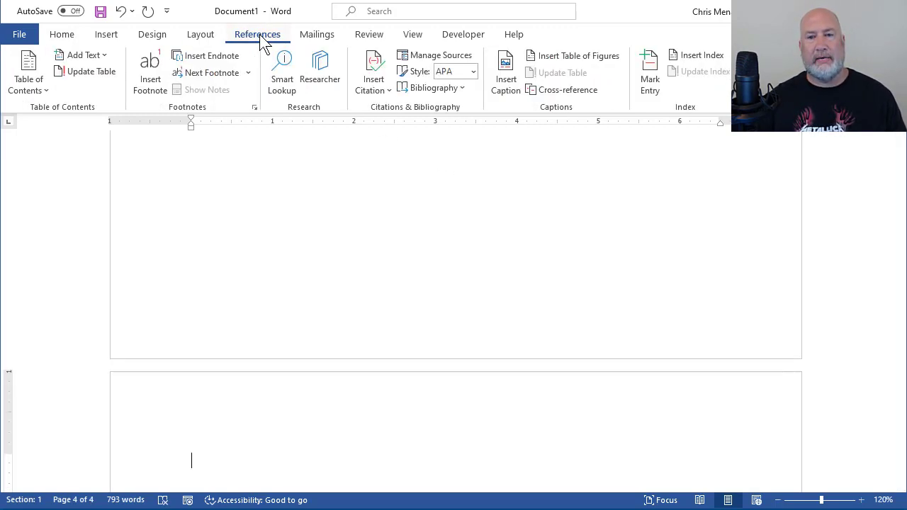
pyautogui.click(705, 57)
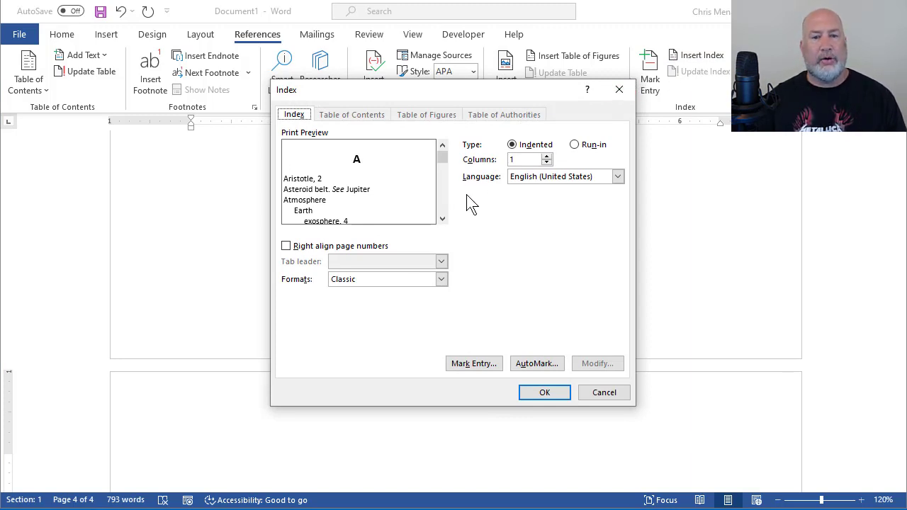
pyautogui.click(440, 279)
pyautogui.click(384, 290)
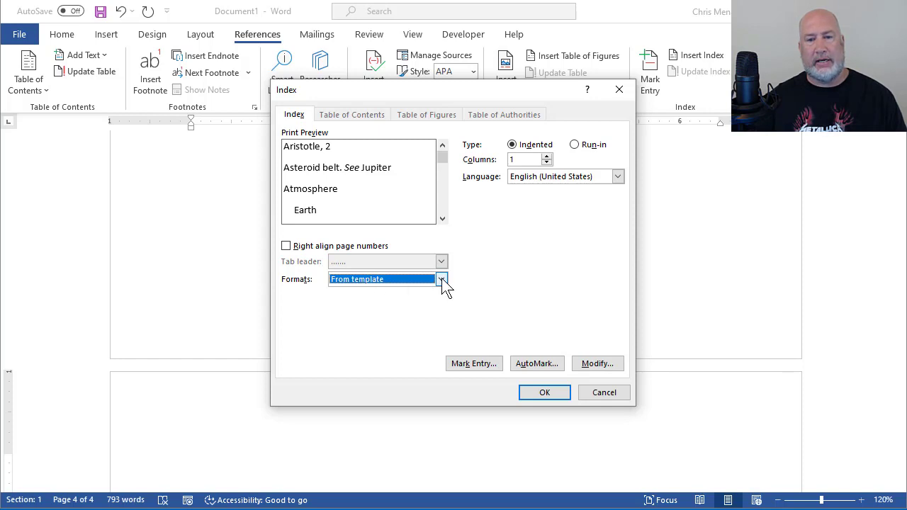
pyautogui.click(441, 279)
pyautogui.click(386, 299)
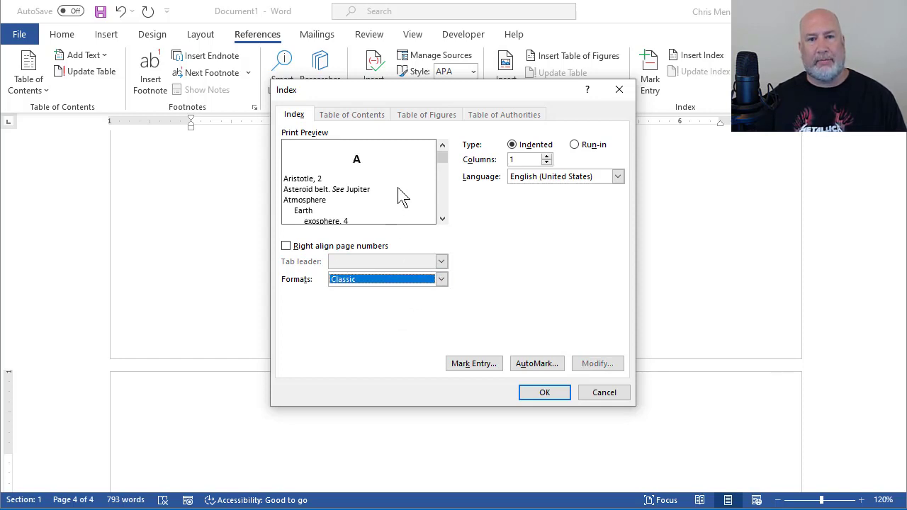
pyautogui.click(441, 279)
pyautogui.click(392, 307)
pyautogui.click(442, 280)
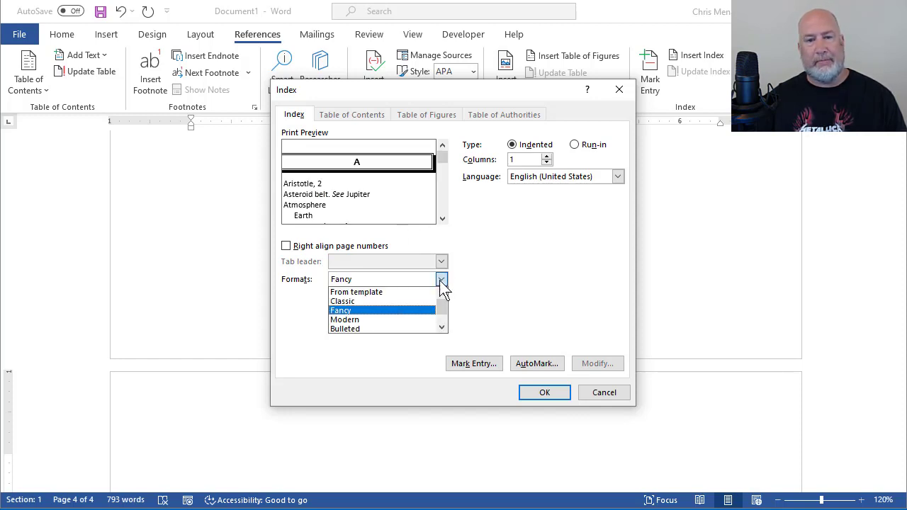
pyautogui.click(395, 318)
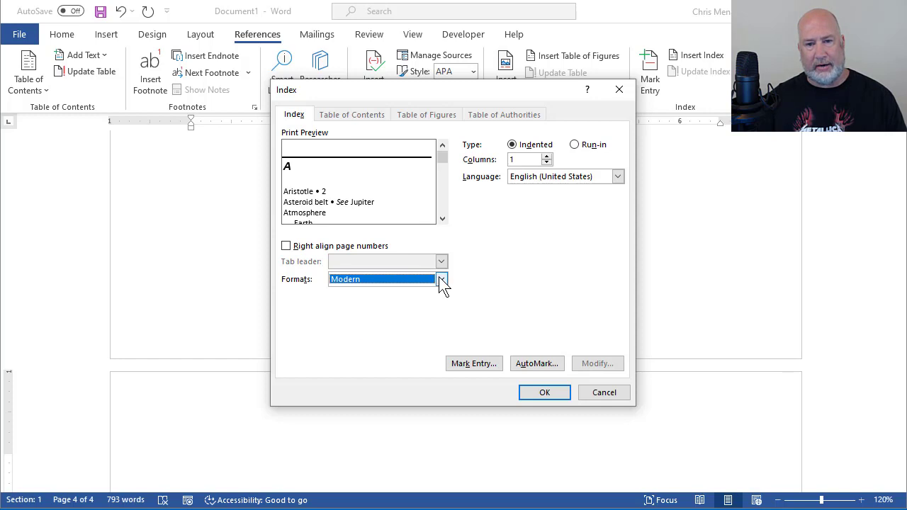
pyautogui.click(441, 280)
pyautogui.click(402, 297)
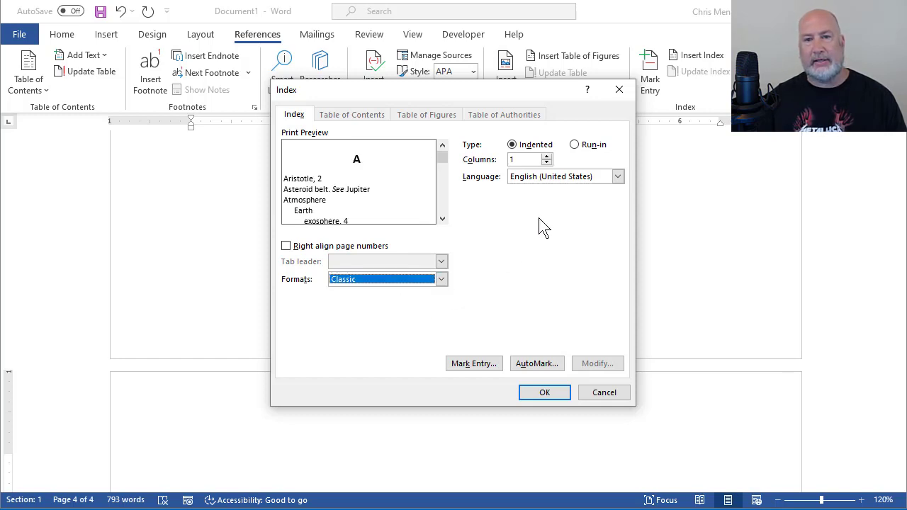
# Step: Try two columns, return the column count to 1, and insert the index on the new page
pyautogui.click(547, 157)
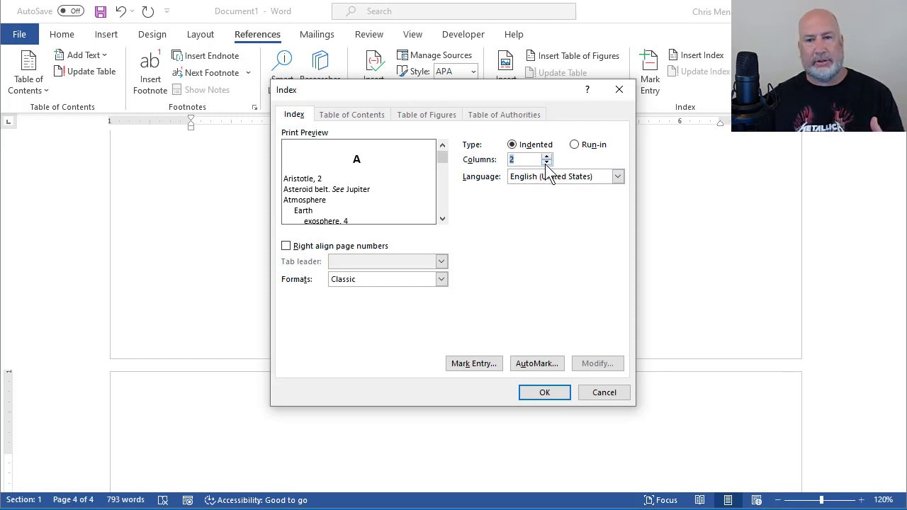
pyautogui.click(546, 162)
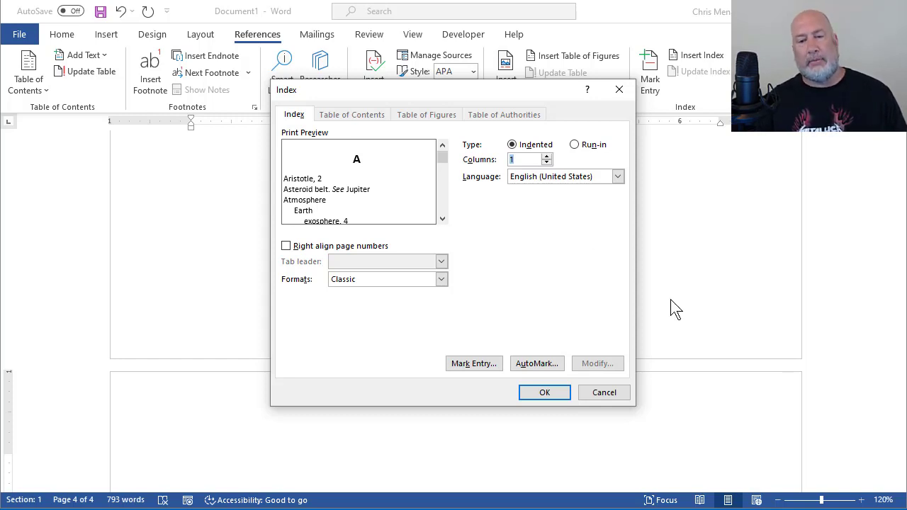
pyautogui.click(554, 396)
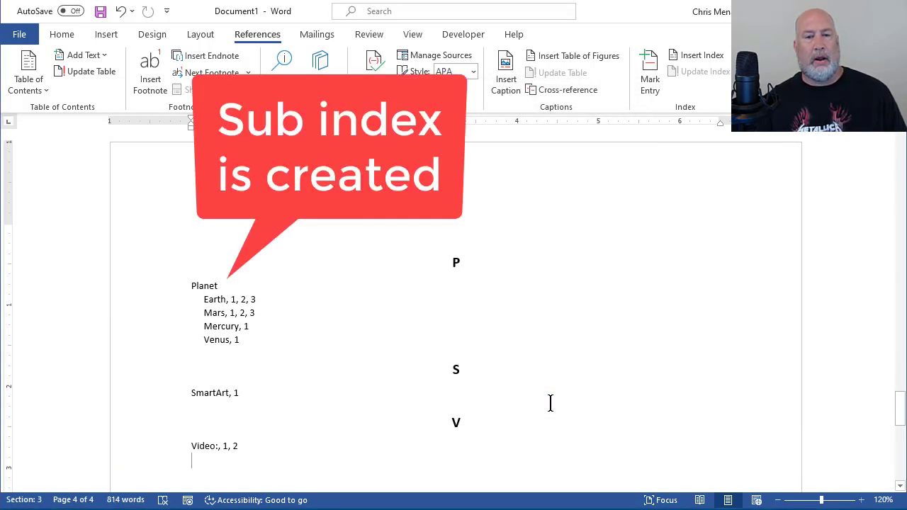